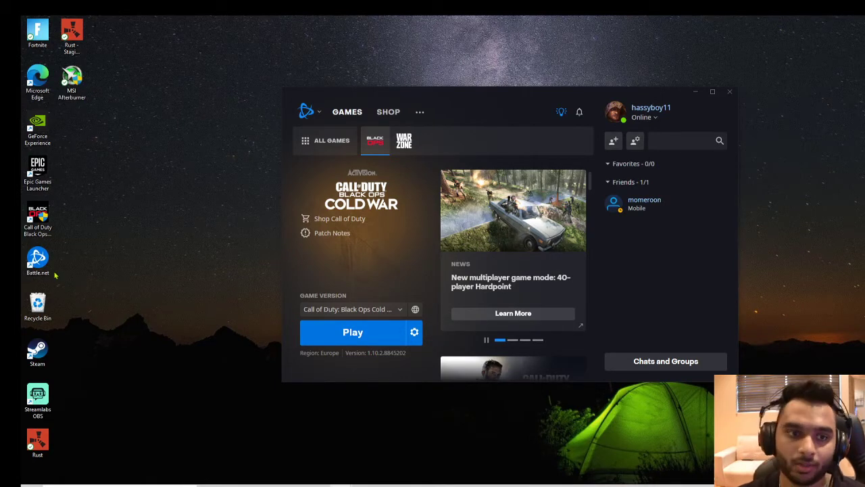
# - Enable 'Run this program as an administrator' in the Cold War shortcut's Compatibility properties
pyautogui.rightClick(38, 225)
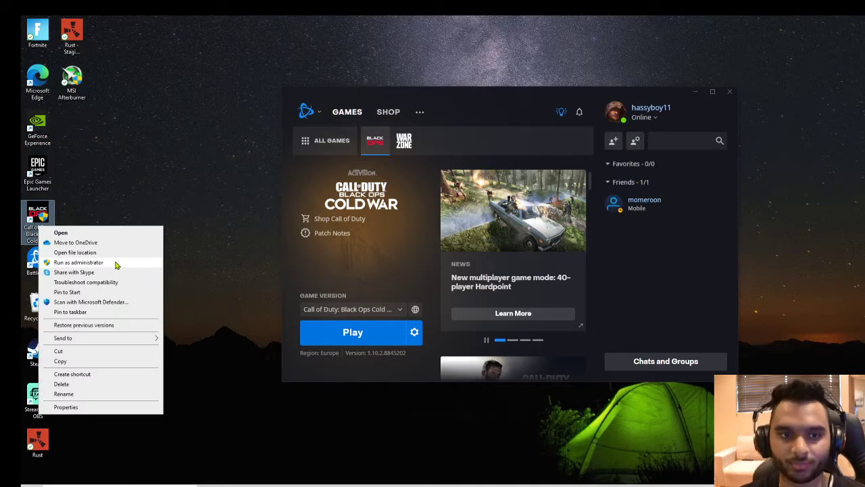
pyautogui.click(108, 407)
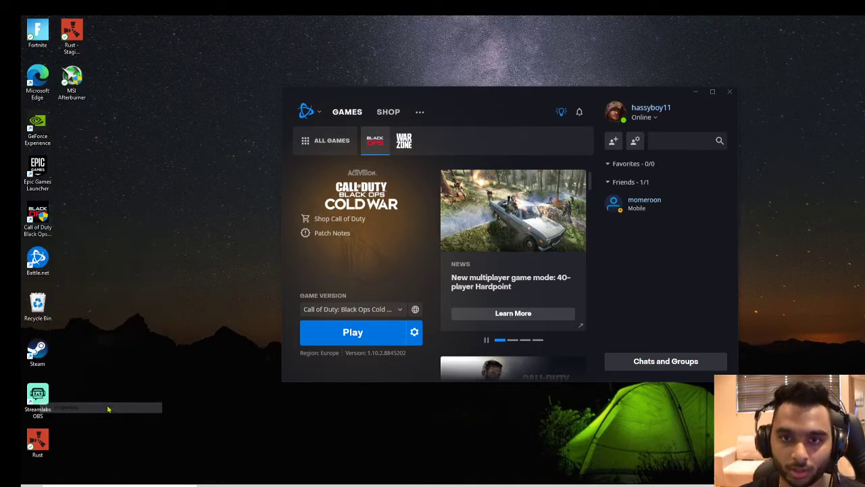
pyautogui.click(172, 254)
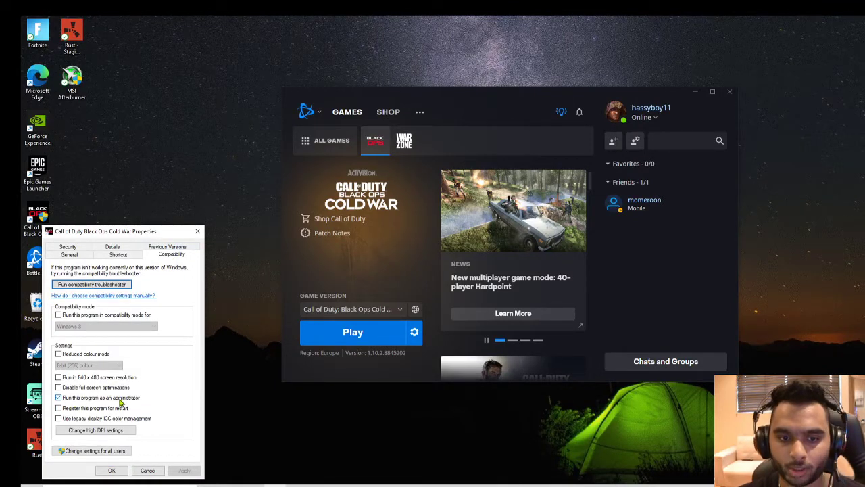
pyautogui.click(113, 471)
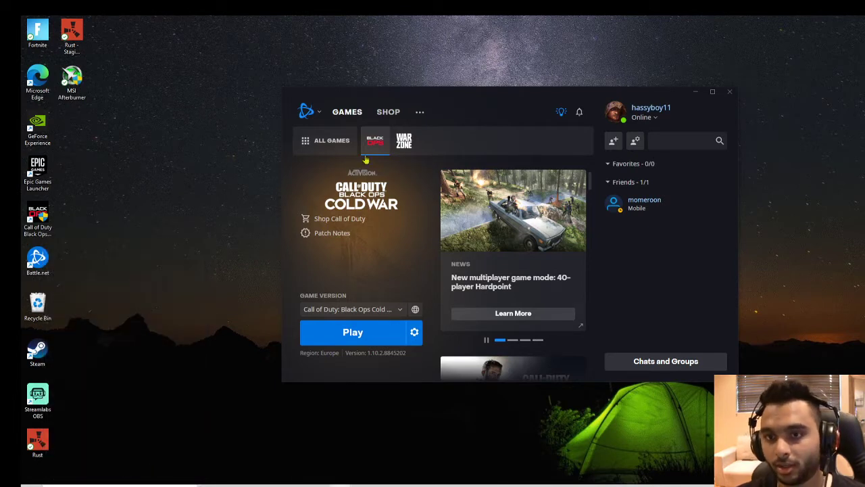
# - Enable Additional command line arguments in Black Ops Cold War's game settings, leaving the field empty
pyautogui.click(414, 332)
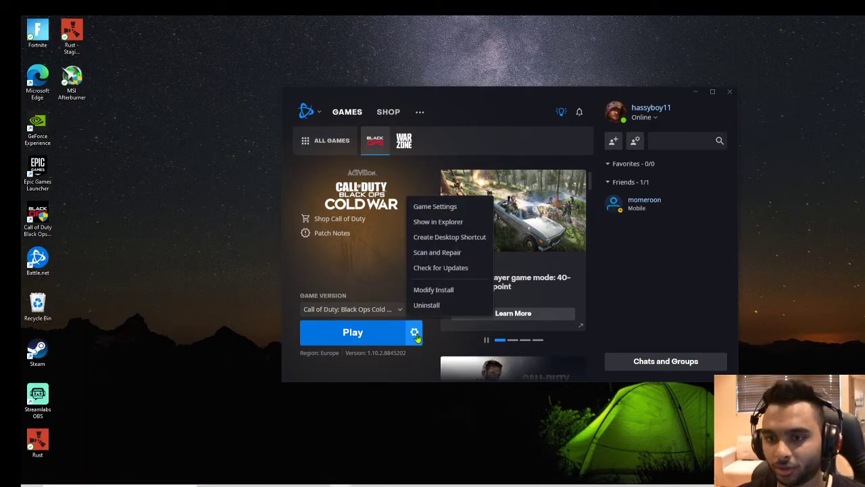
pyautogui.click(457, 209)
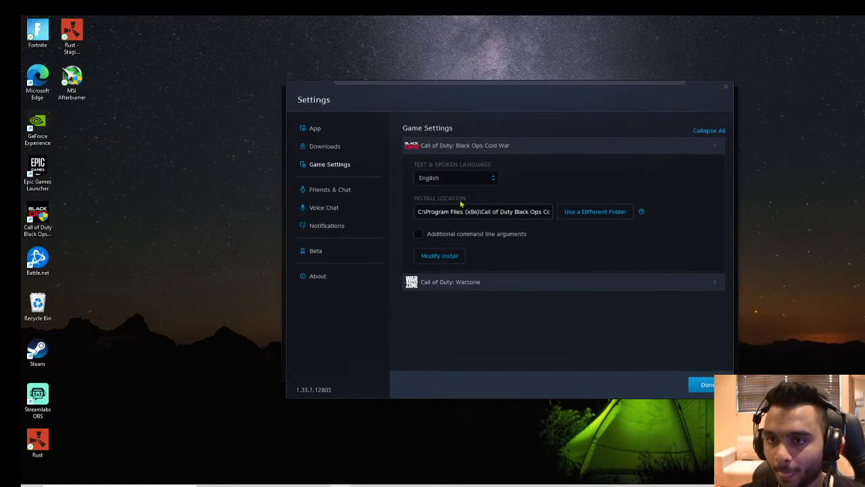
pyautogui.click(425, 233)
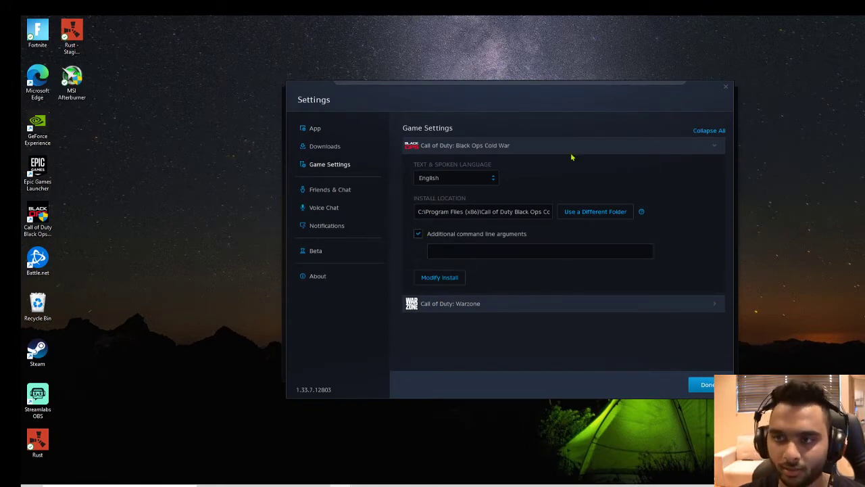
pyautogui.click(726, 87)
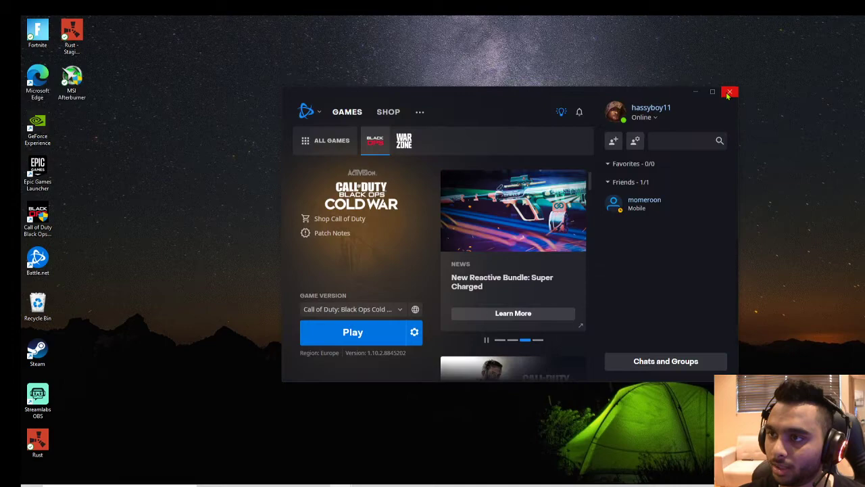
# - Close Battle.net and open the Run dialog through a Start search for 'run'
pyautogui.click(729, 88)
pyautogui.click(32, 482)
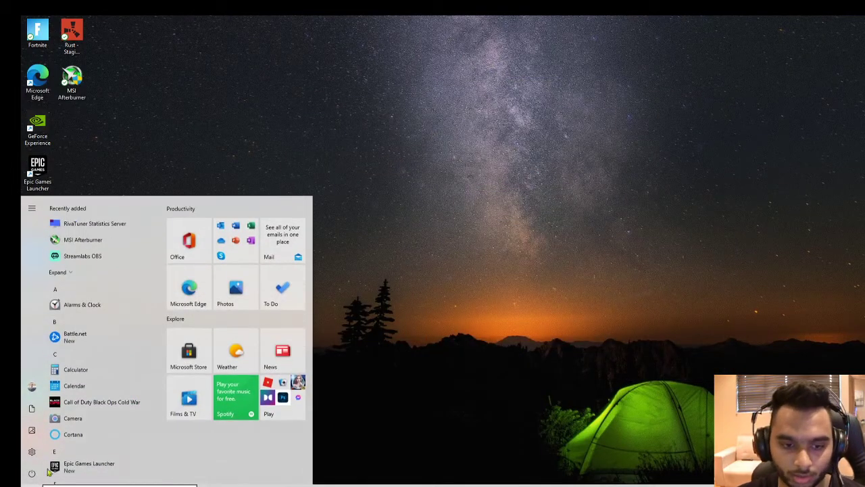
pyautogui.write('run')
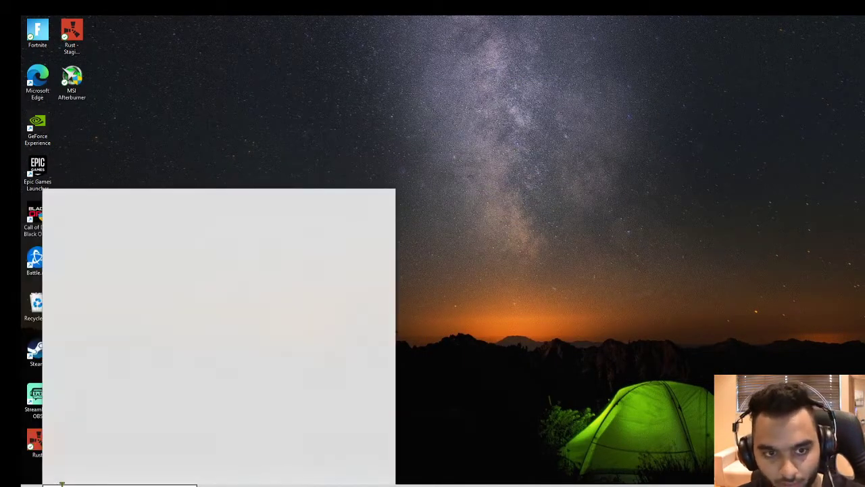
pyautogui.click(106, 245)
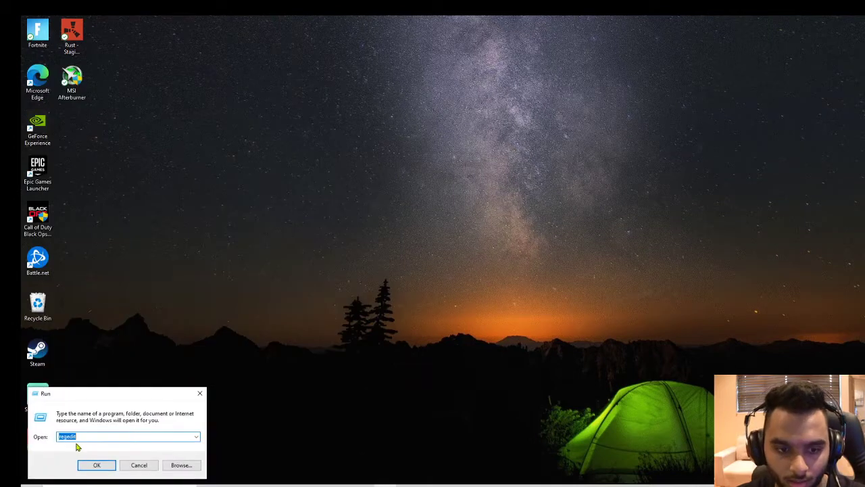
# - Run %programdata% to open the ProgramData folder in File Explorer
pyautogui.press('BackSpace')
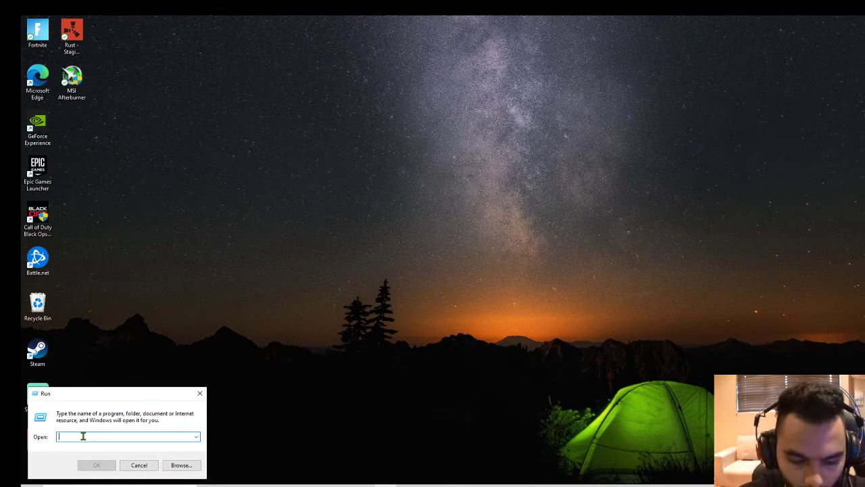
pyautogui.write('%')
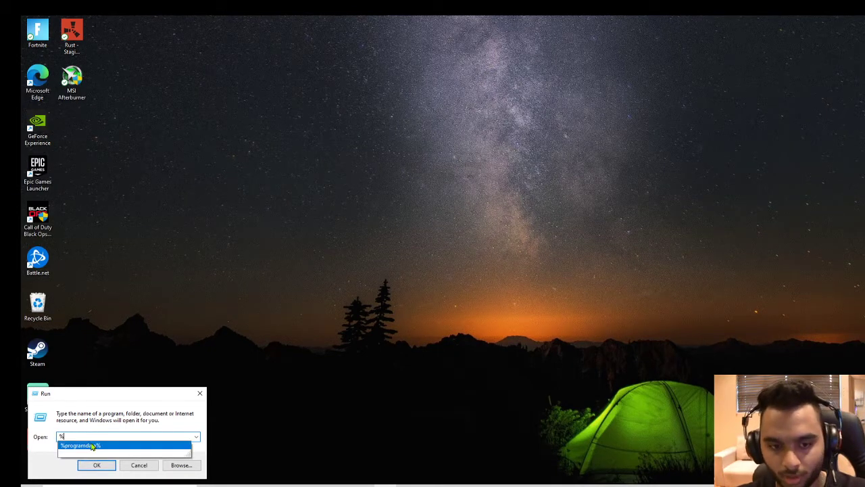
pyautogui.click(90, 445)
pyautogui.click(95, 466)
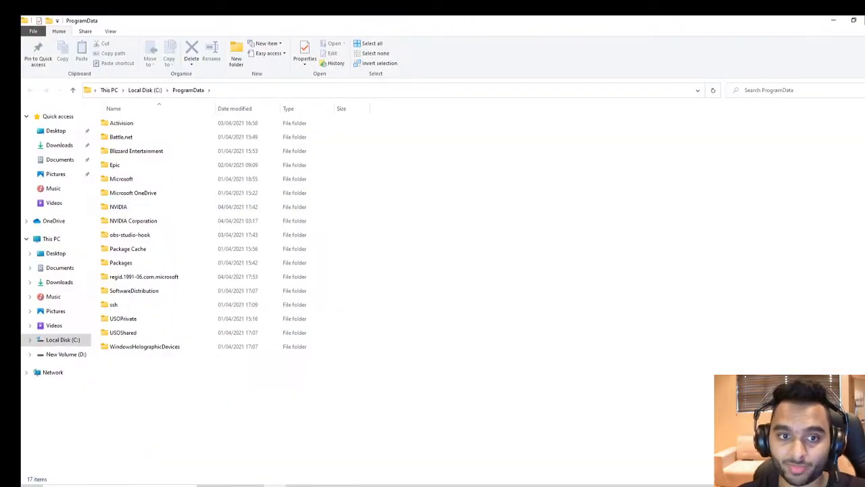
# - Clear the ProgramData window from view to show the desktop
pyautogui.press('super+d')
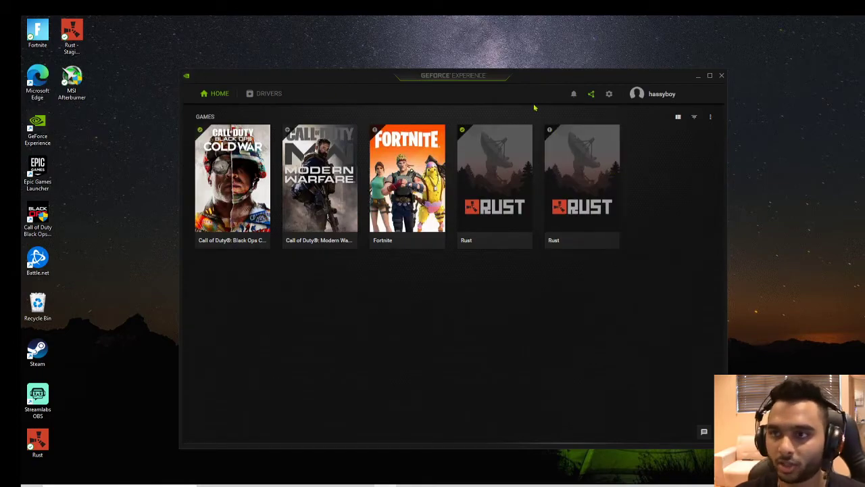
# - Confirm Game Ready driver 470.14 is the latest, check the rig settings, then close GeForce Experience
pyautogui.click(263, 95)
pyautogui.click(644, 120)
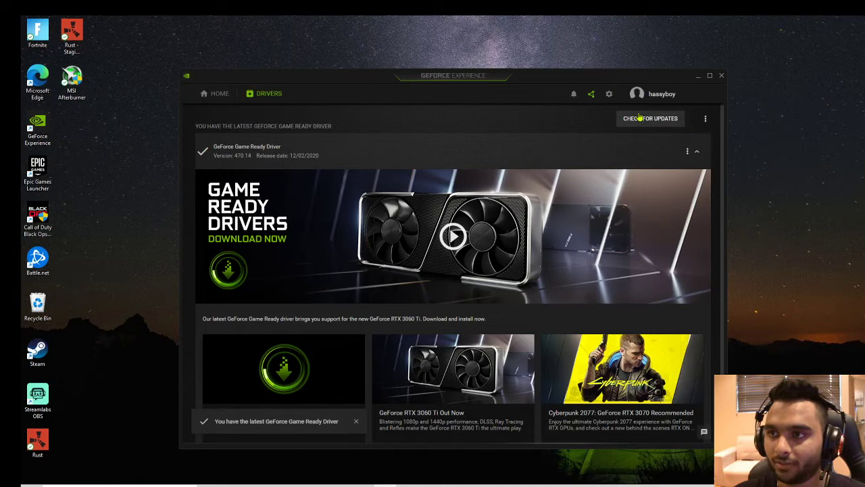
pyautogui.click(217, 93)
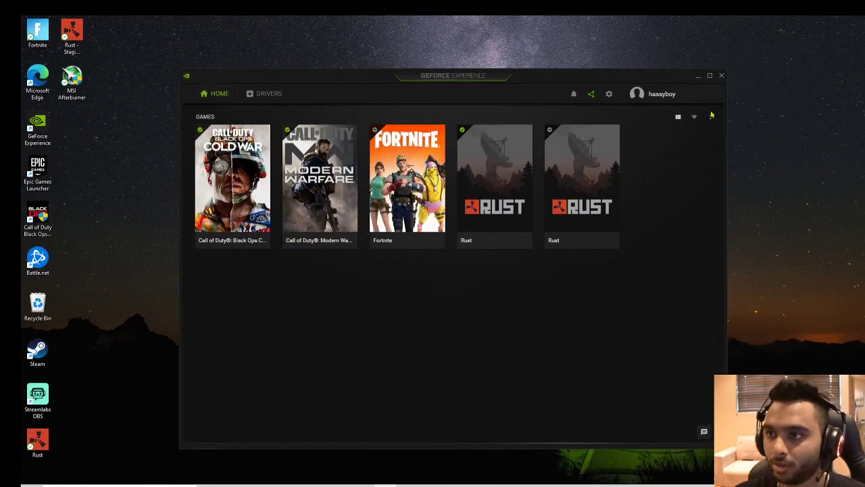
pyautogui.click(609, 93)
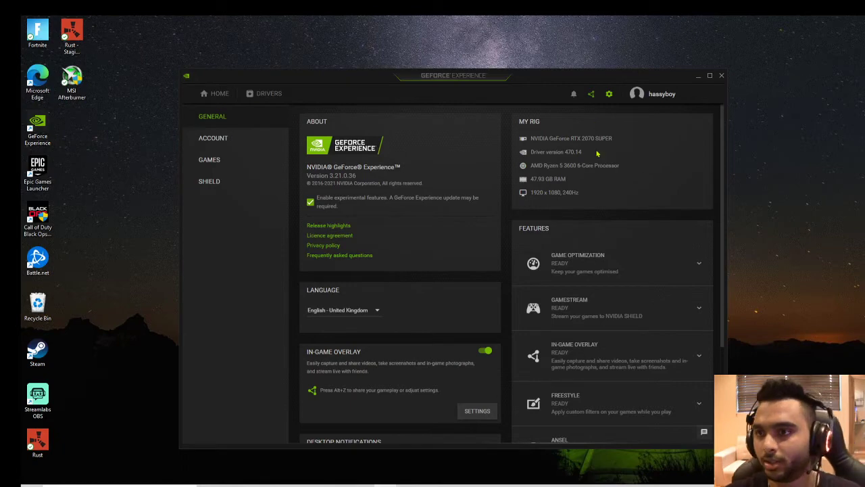
pyautogui.click(722, 75)
pyautogui.press('super')
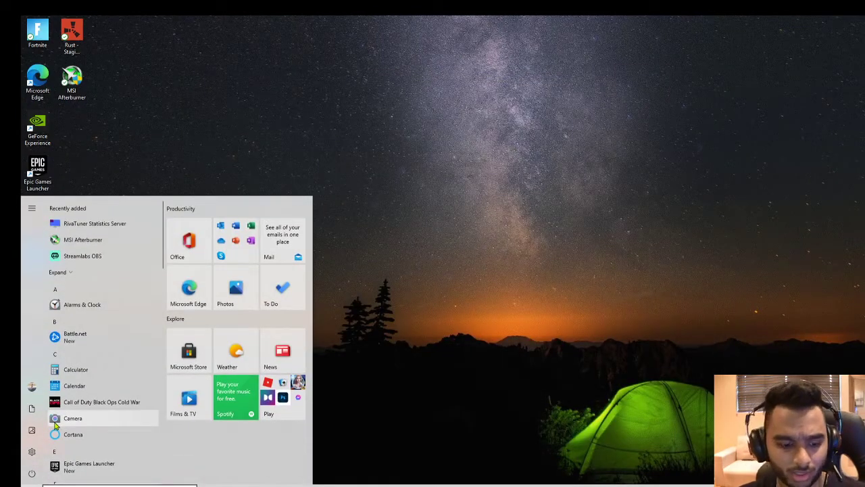
# - Open Device Manager from a 'dev' Start search and center its window
pyautogui.write('dev')
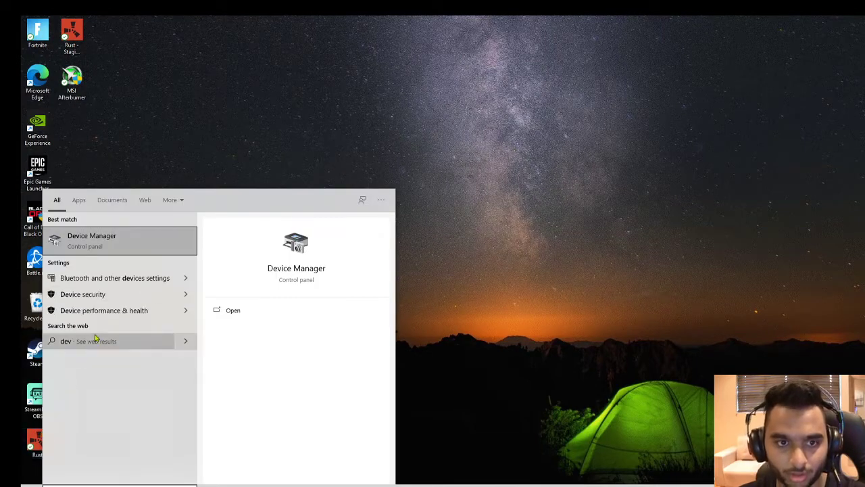
pyautogui.click(125, 241)
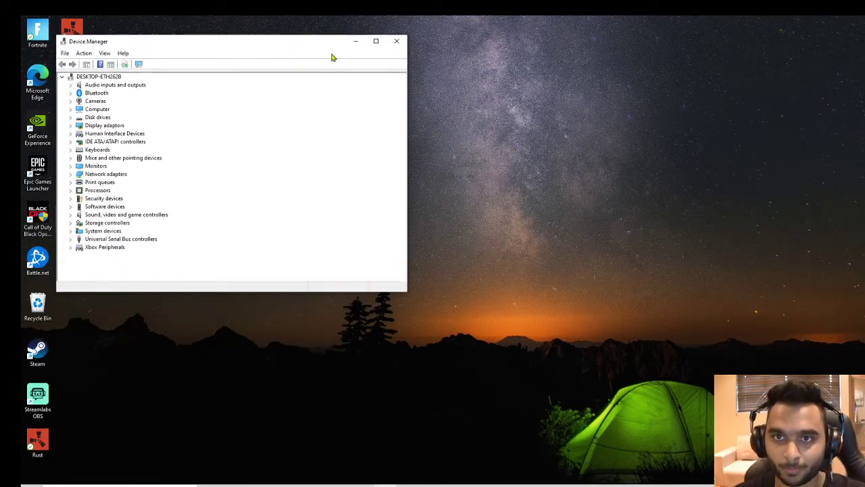
pyautogui.moveTo(333, 44); pyautogui.dragTo(520, 149)
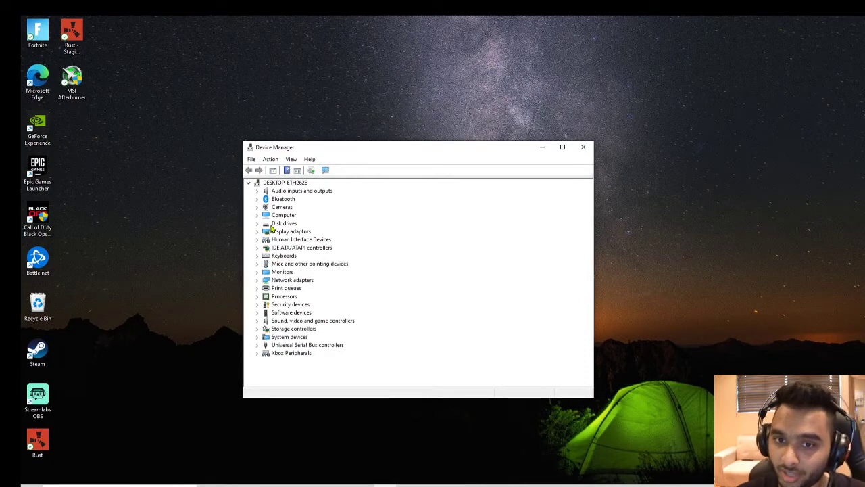
# - Expand Display adapters and bring up the RTX 2070 SUPER's driver options, dismissing Update driver
pyautogui.doubleClick(284, 232)
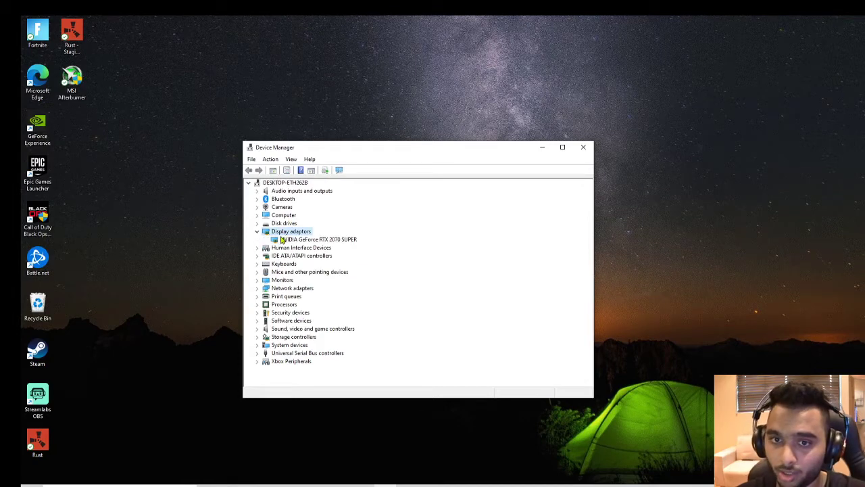
pyautogui.click(338, 243)
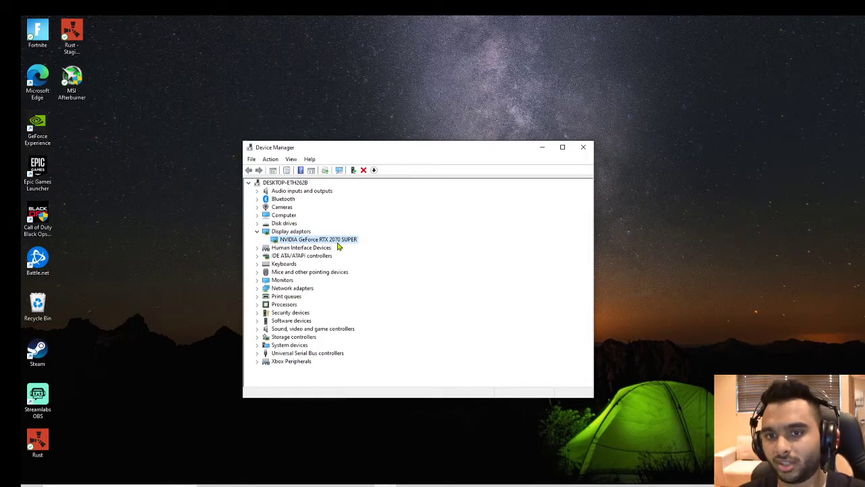
pyautogui.rightClick(338, 247)
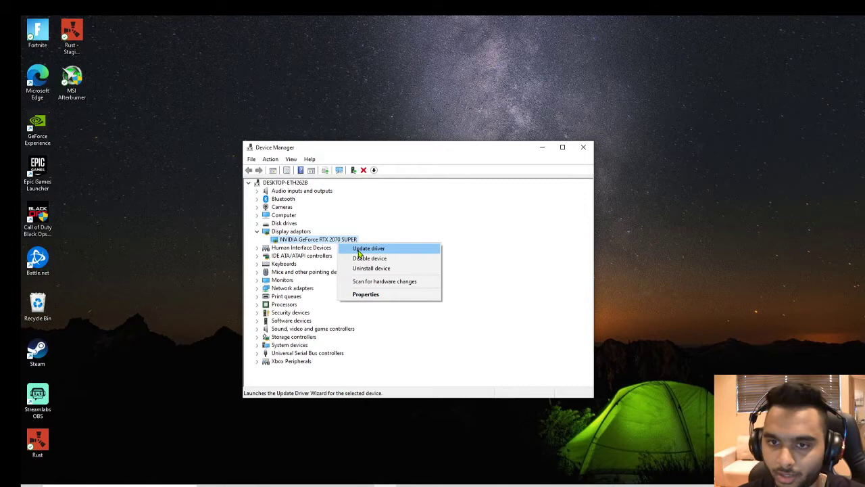
pyautogui.click(358, 250)
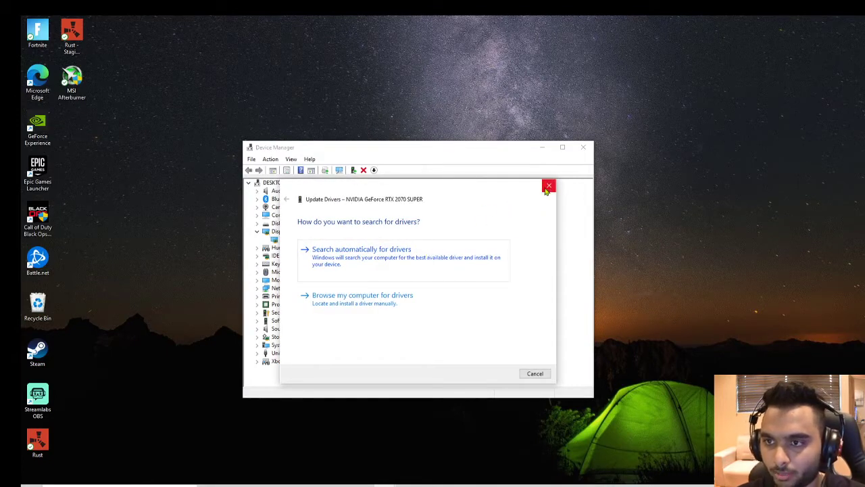
pyautogui.click(548, 188)
pyautogui.rightClick(355, 242)
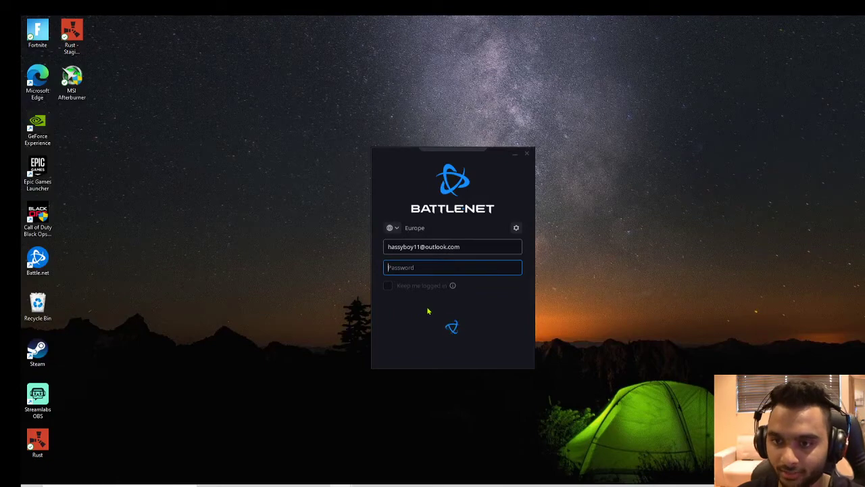
# - Log in to Battle.net with the account password and launch Black Ops Cold War
pyautogui.write('****')
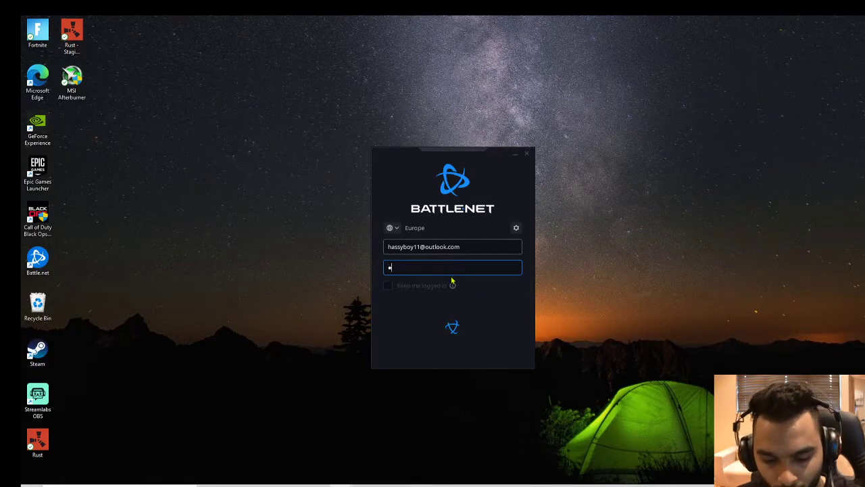
pyautogui.write('*****')
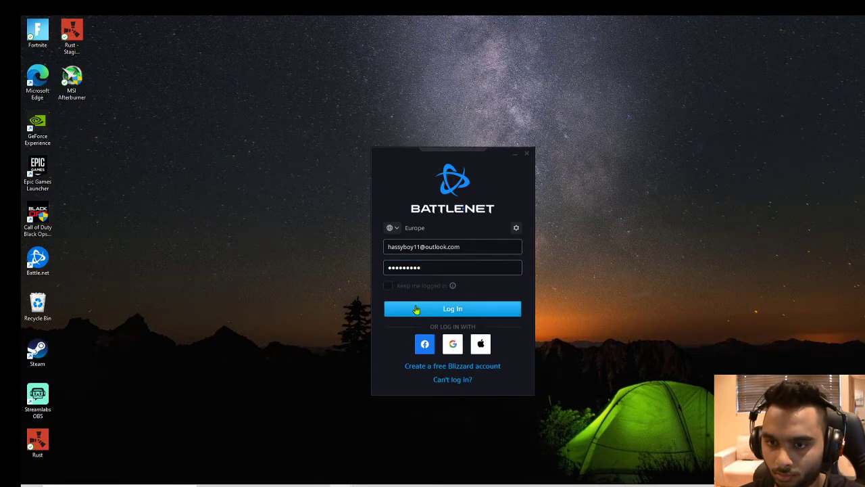
pyautogui.click(416, 308)
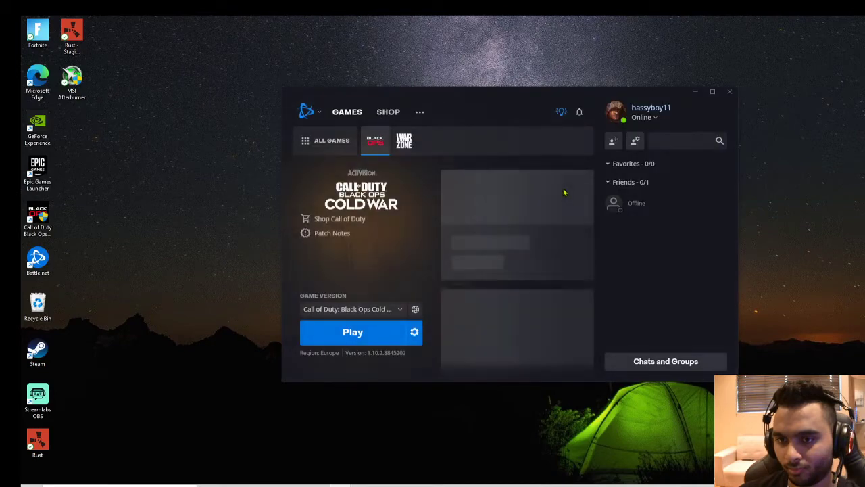
pyautogui.click(389, 342)
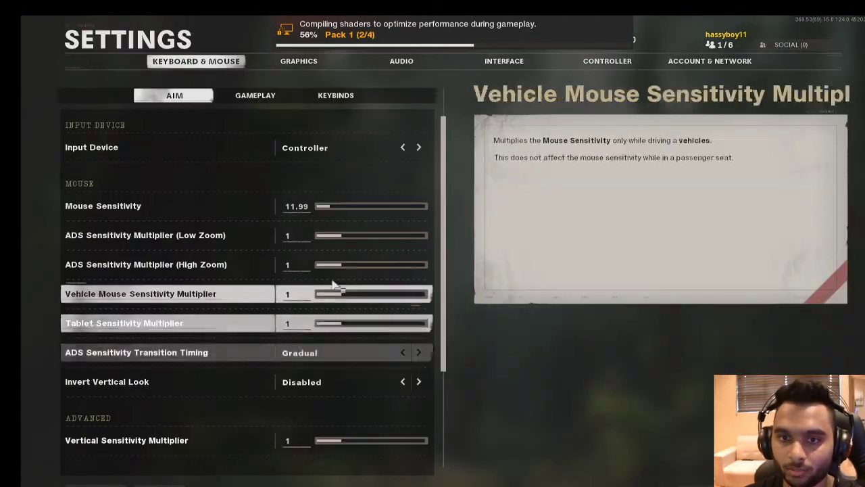
# - Scroll the Graphics settings from display mode down to the advanced VRAM and display options
pyautogui.click(315, 64)
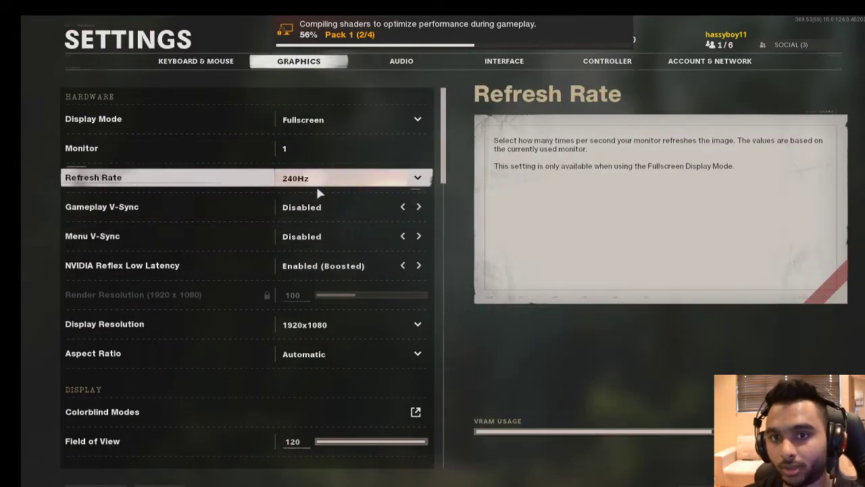
pyautogui.scroll(-5, 319, 194)
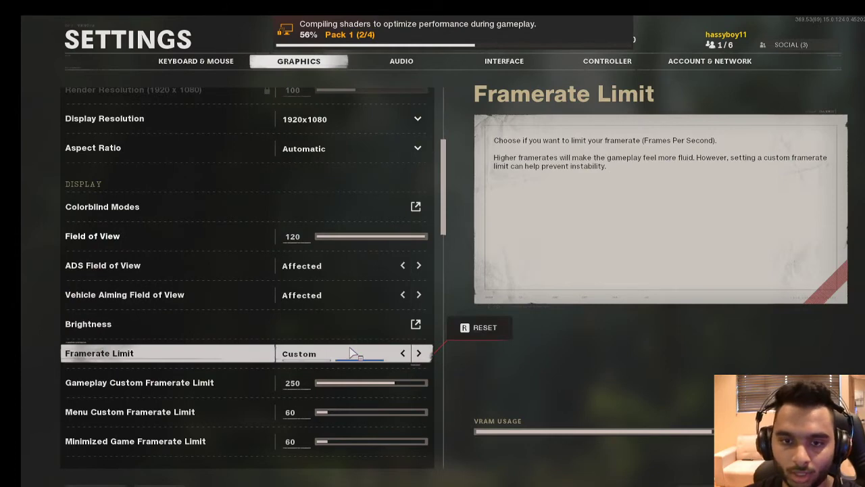
pyautogui.scroll(-6, 359, 282)
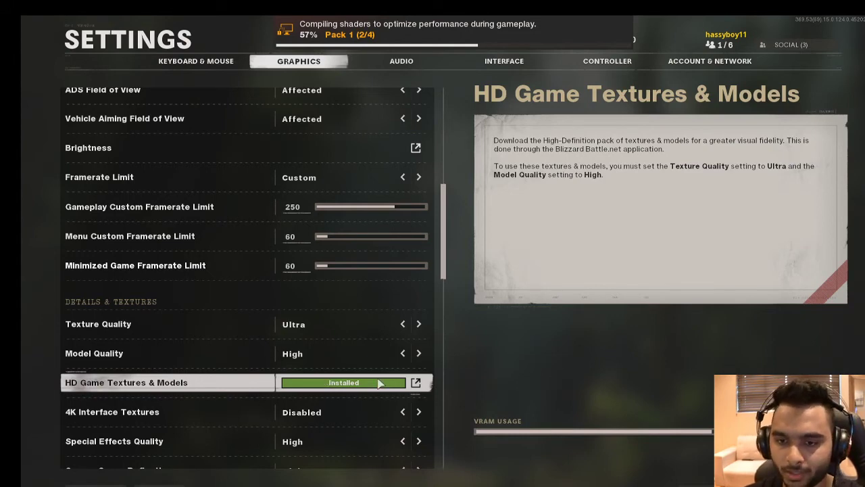
pyautogui.scroll(-2, 345, 389)
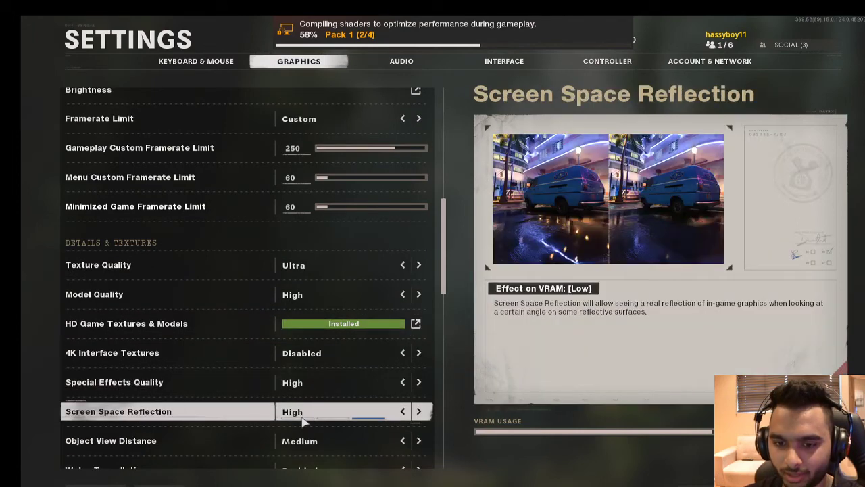
pyautogui.scroll(-5, 302, 421)
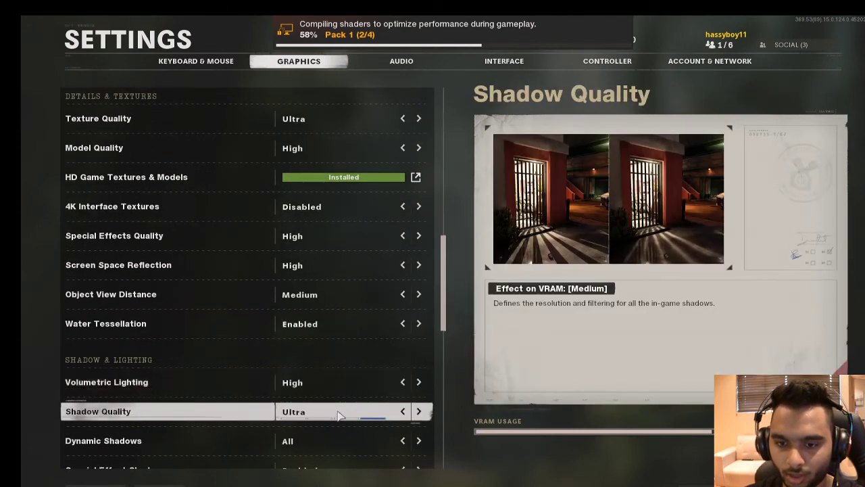
pyautogui.scroll(-4, 338, 397)
pyautogui.scroll(-8, 332, 406)
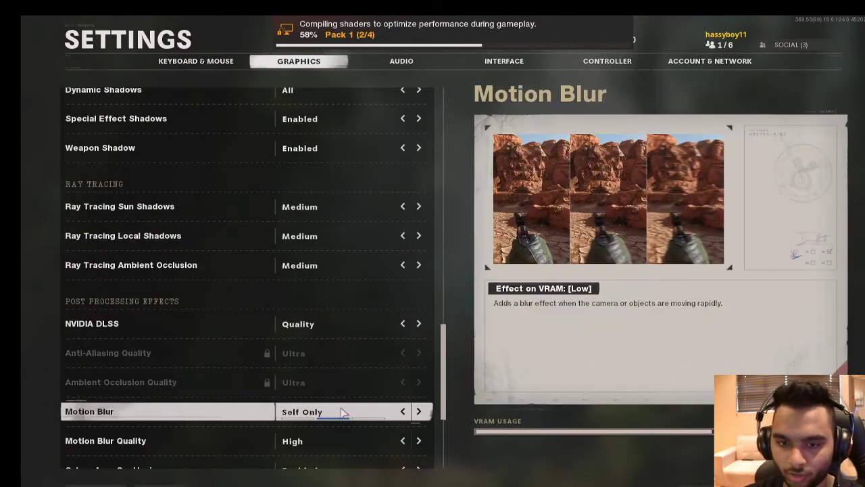
pyautogui.scroll(-2, 341, 410)
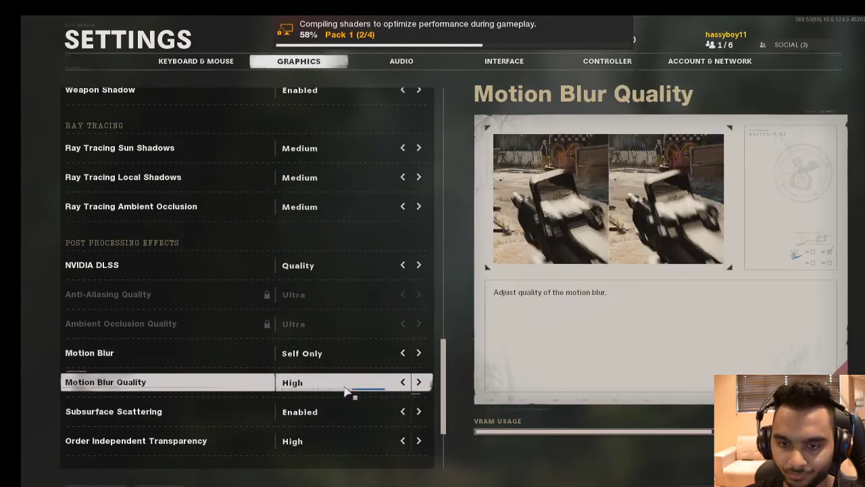
pyautogui.scroll(-2, 339, 412)
pyautogui.scroll(-3, 340, 396)
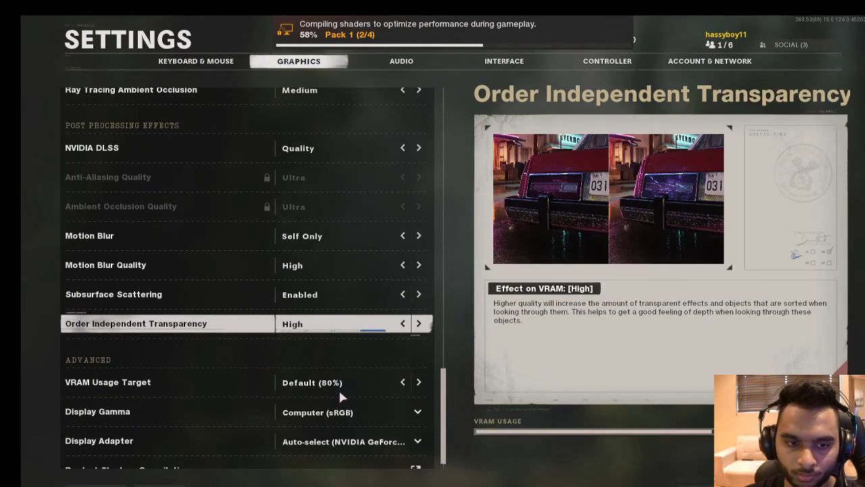
# - Leave Settings, switch from Warzone back to Cold War, pick a mode, and choose Go Back and Wait
pyautogui.click(95, 484)
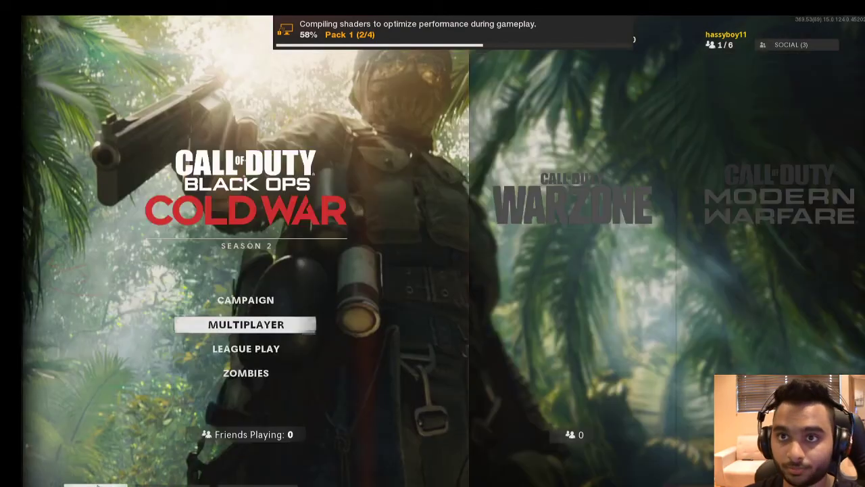
pyautogui.press('Right')
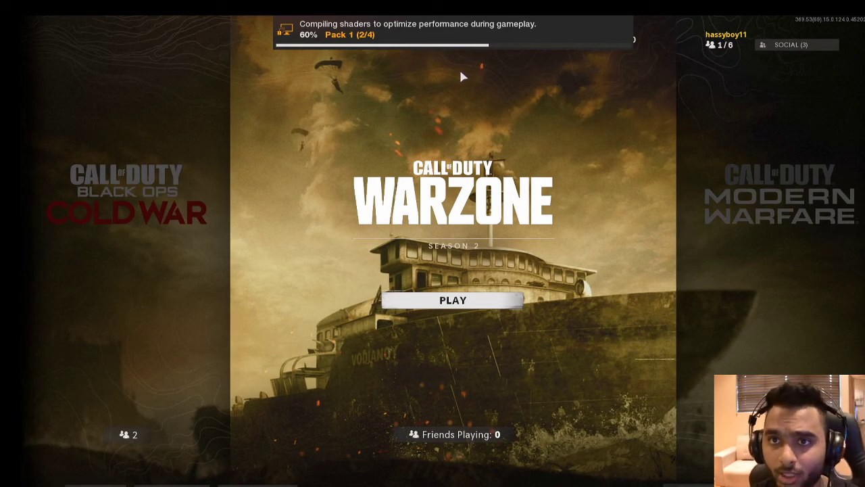
pyautogui.click(206, 208)
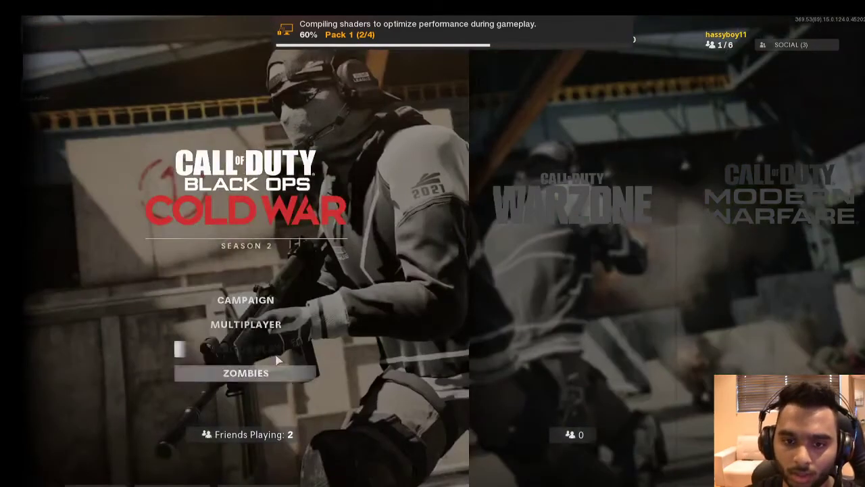
pyautogui.click(264, 374)
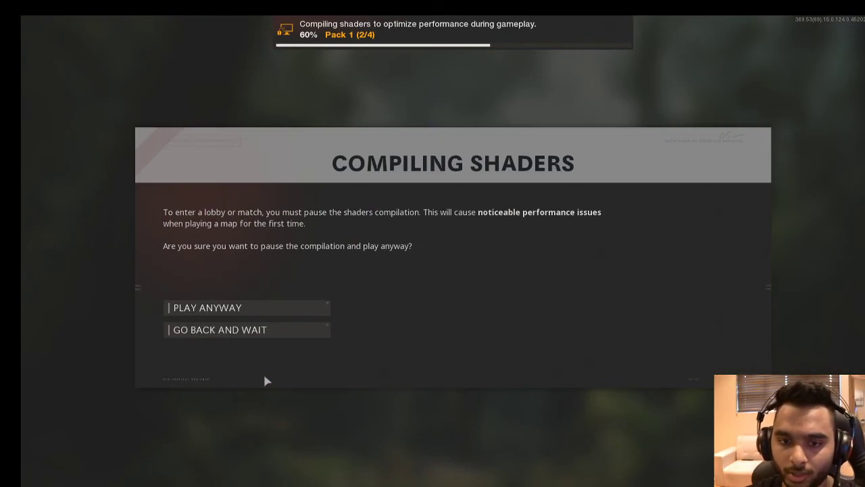
pyautogui.click(237, 330)
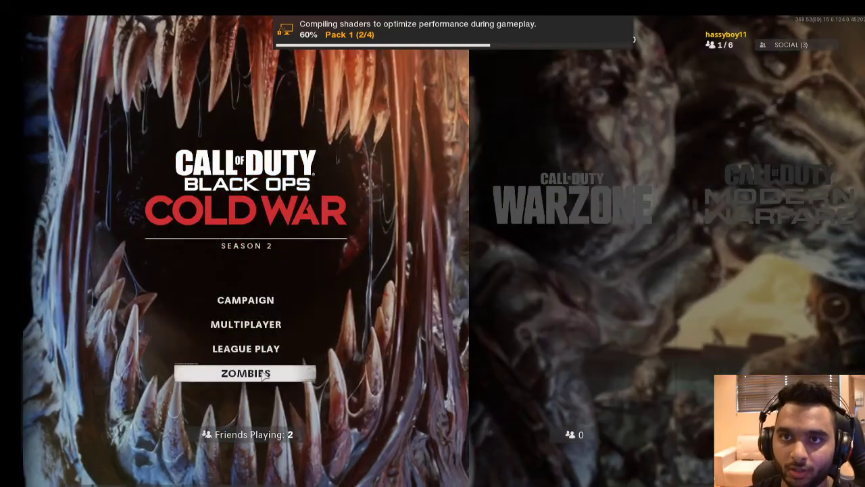